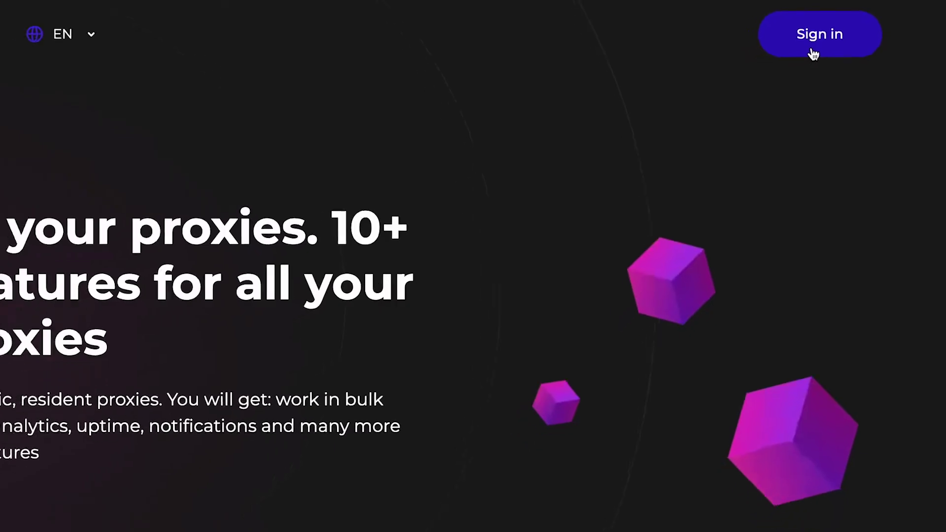
Step: From the sign-in page, sign up with an email, password and Telegram handle
click(165, 416)
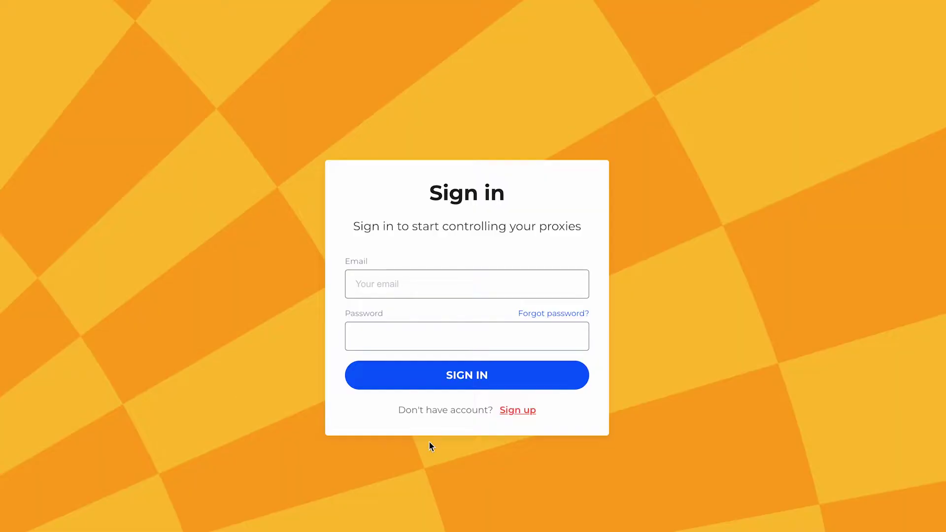
click(517, 410)
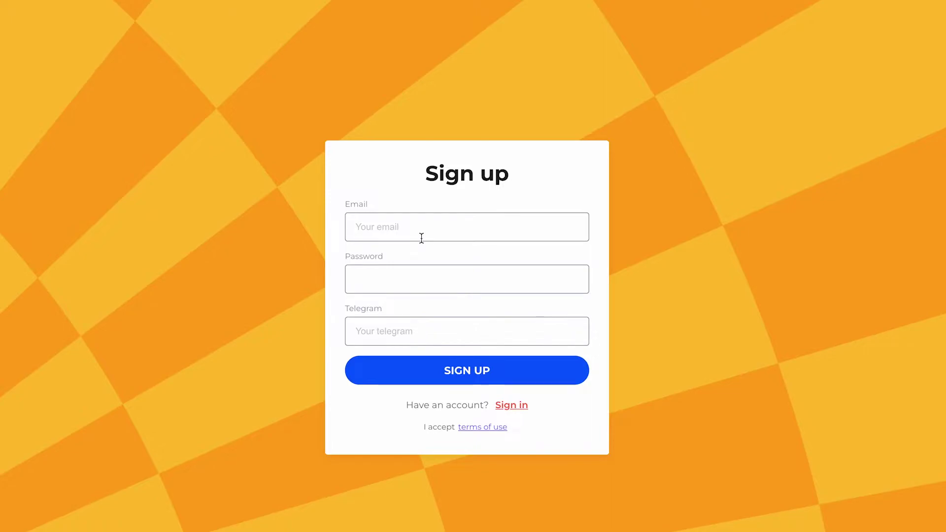
click(421, 227)
text(youremai)
text(l@gmail.com)
key(Tab)
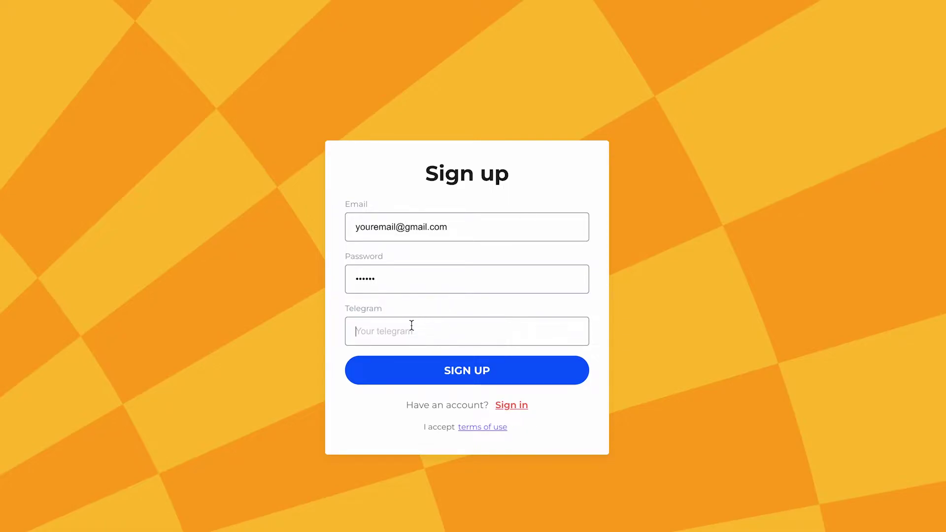
text(@nicn)
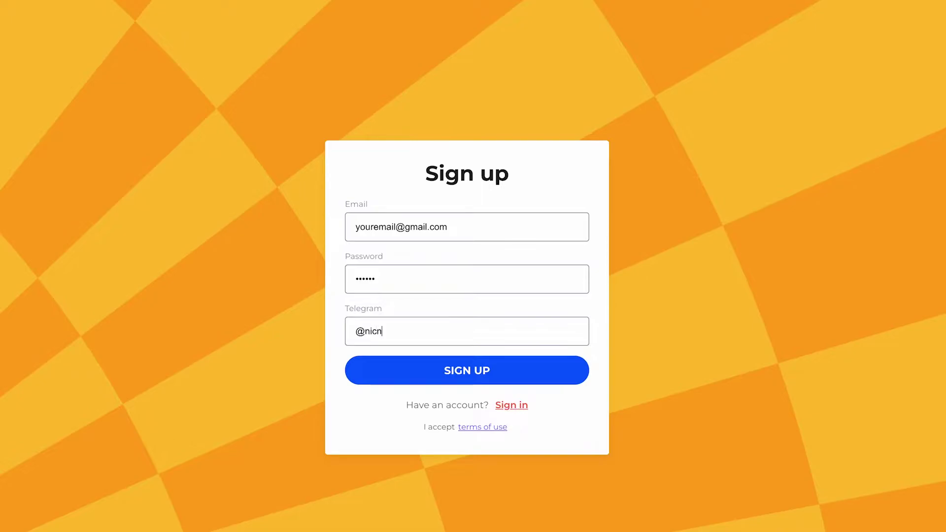
text(name)
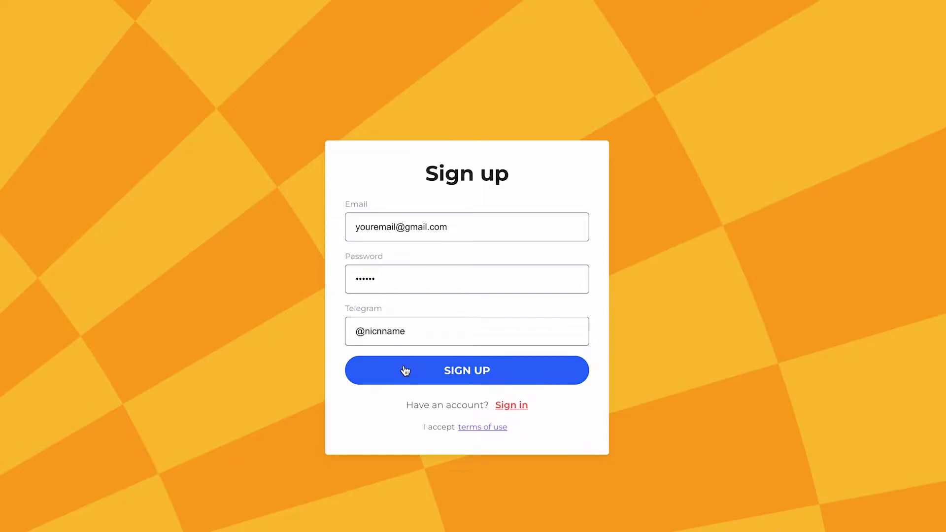
click(406, 371)
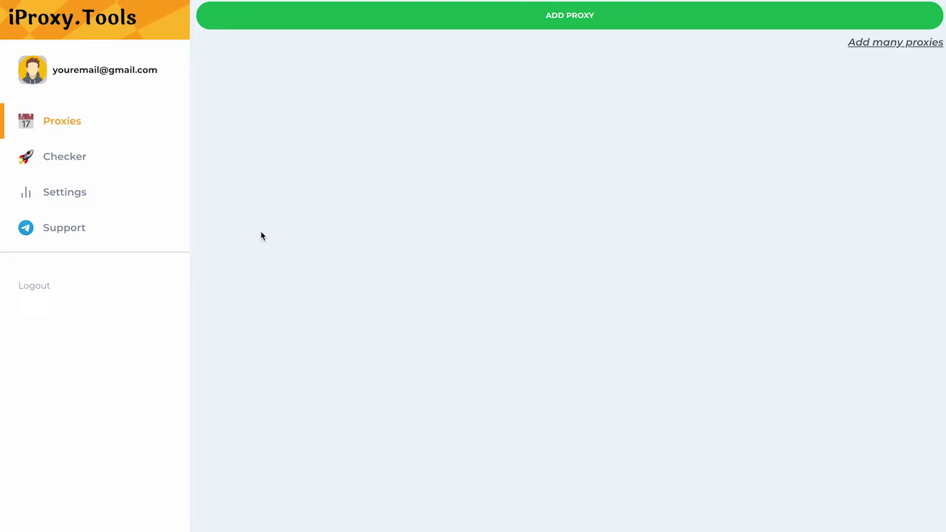
Step: Open the single-proxy form and look over its Address, Port, Login, Password and Change IP URL fields
click(315, 15)
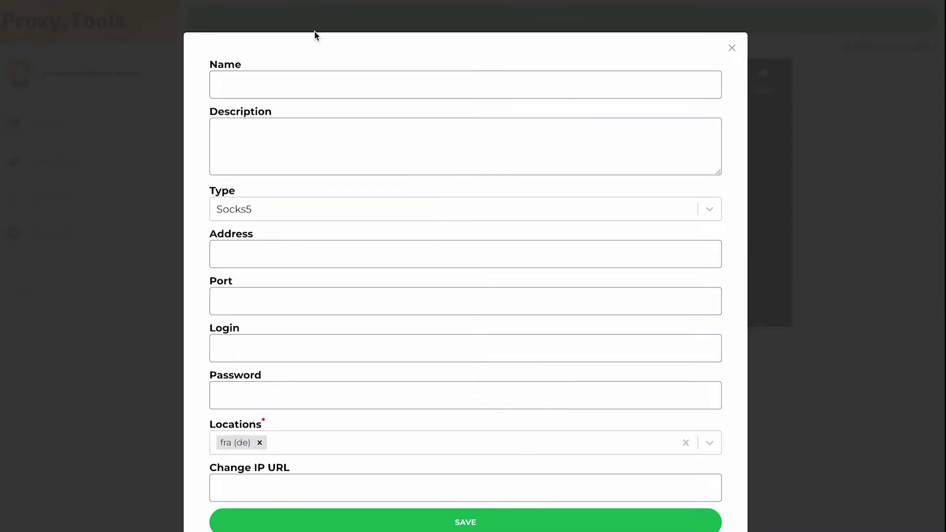
click(239, 253)
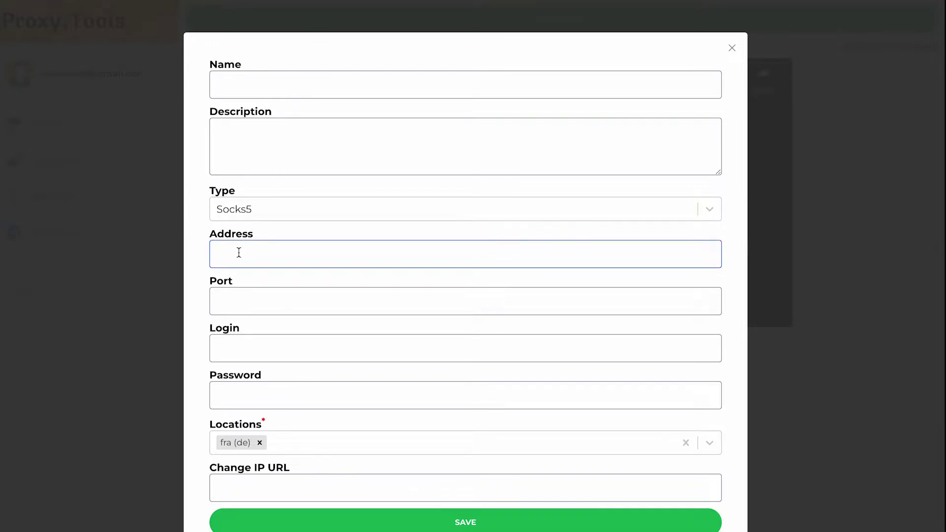
click(237, 301)
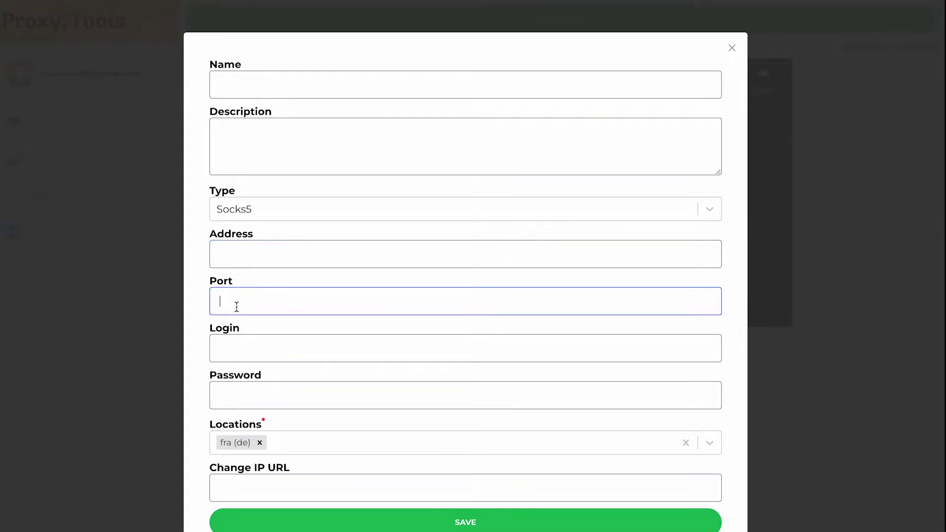
click(226, 344)
click(230, 394)
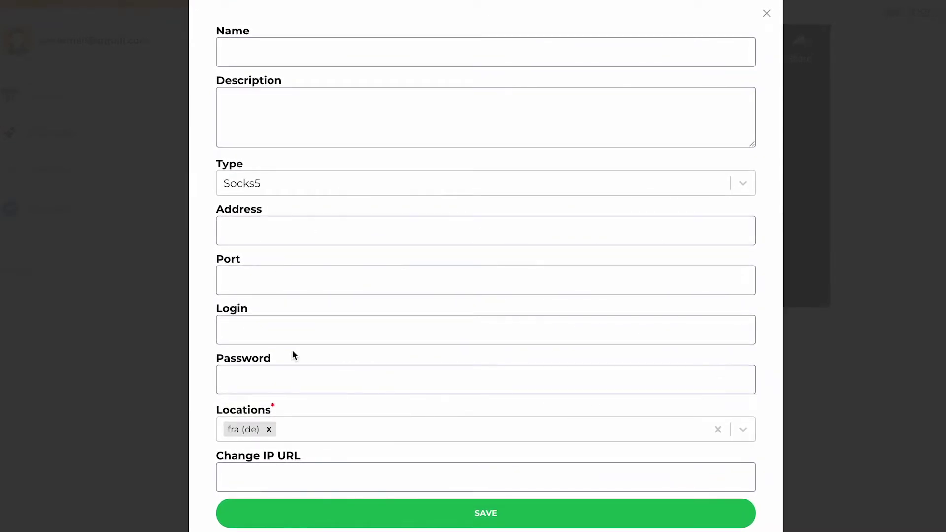
drag(302, 455, 215, 452)
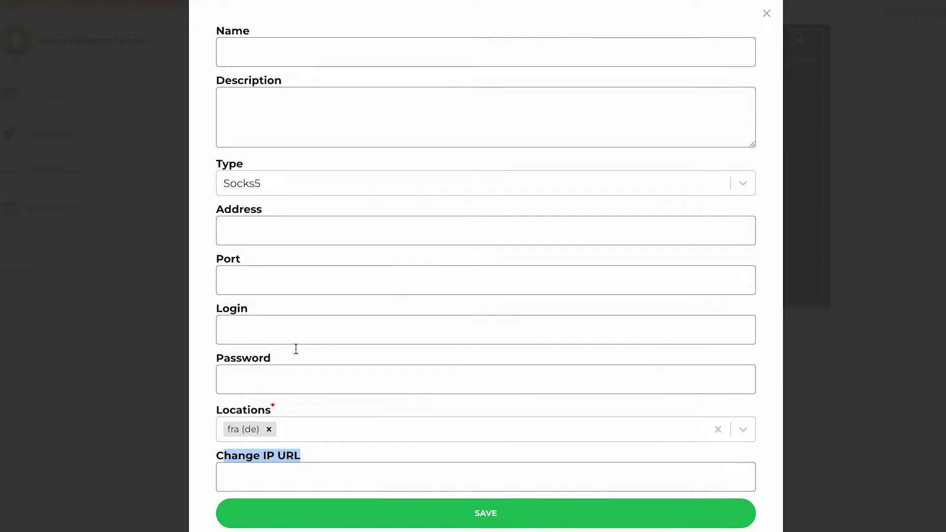
Step: Set the proxy type to Http, then close the form without saving
click(335, 183)
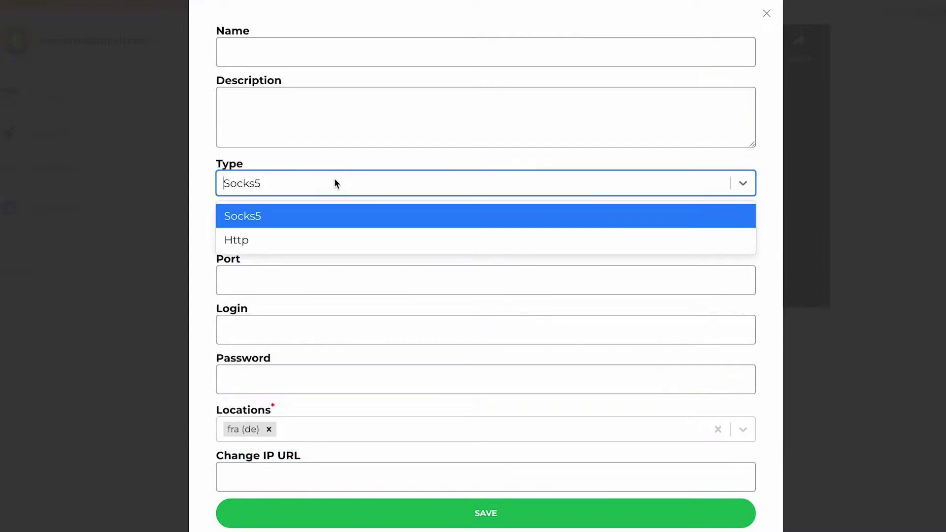
click(243, 236)
click(267, 185)
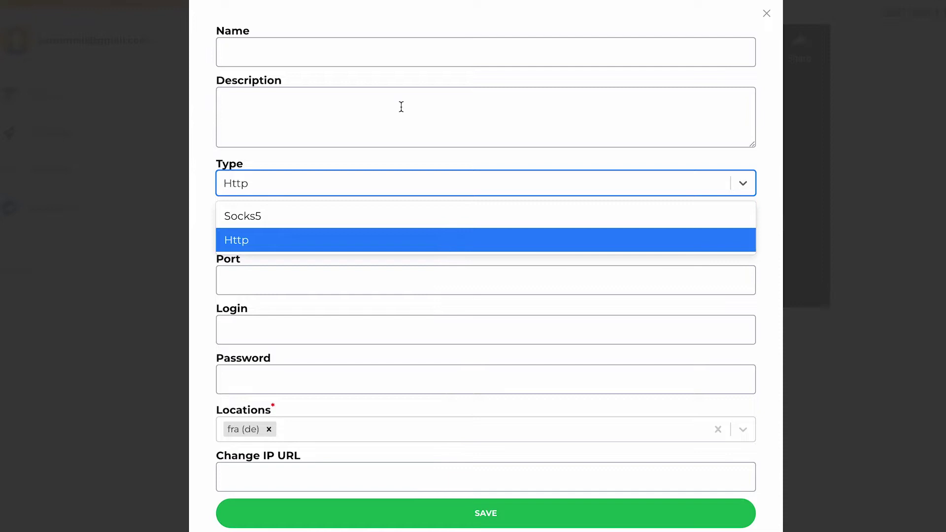
click(316, 61)
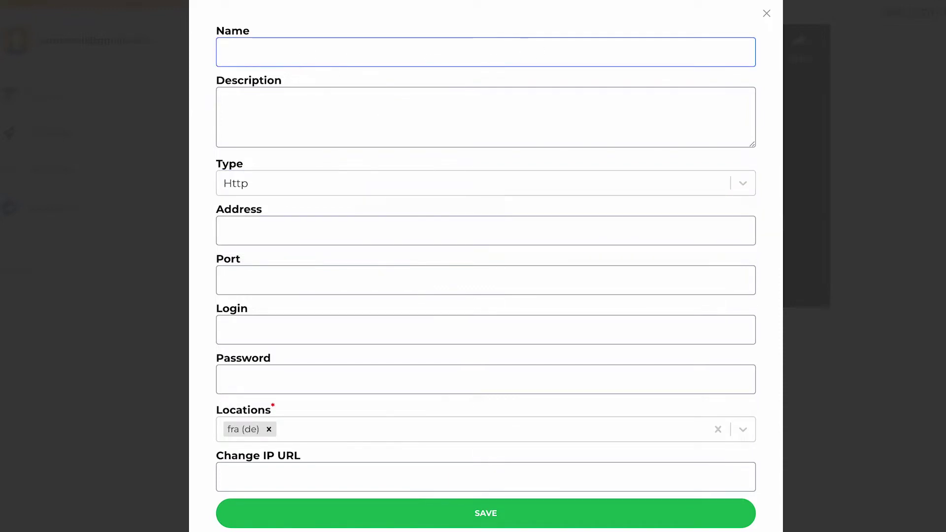
click(766, 14)
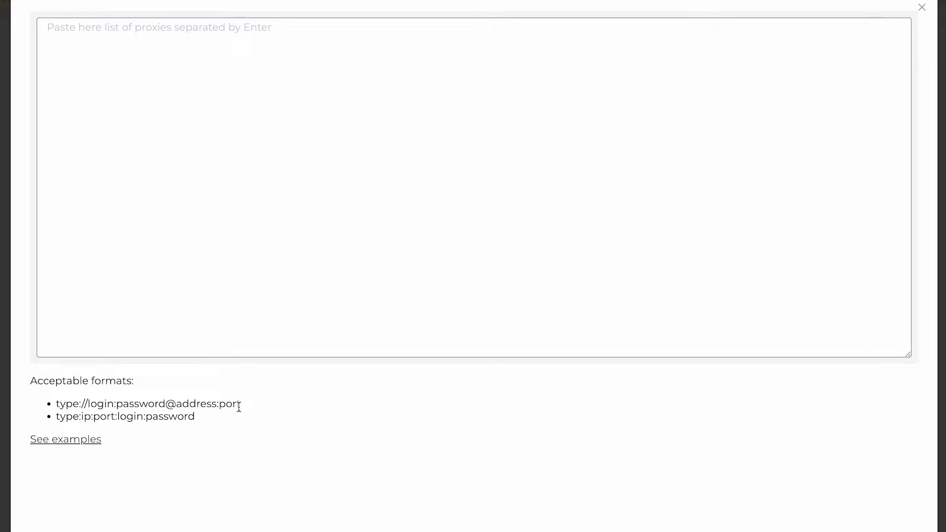
Step: Highlight the first two acceptable proxy formats in the bulk-import dialog
drag(241, 403, 55, 403)
drag(196, 417, 54, 416)
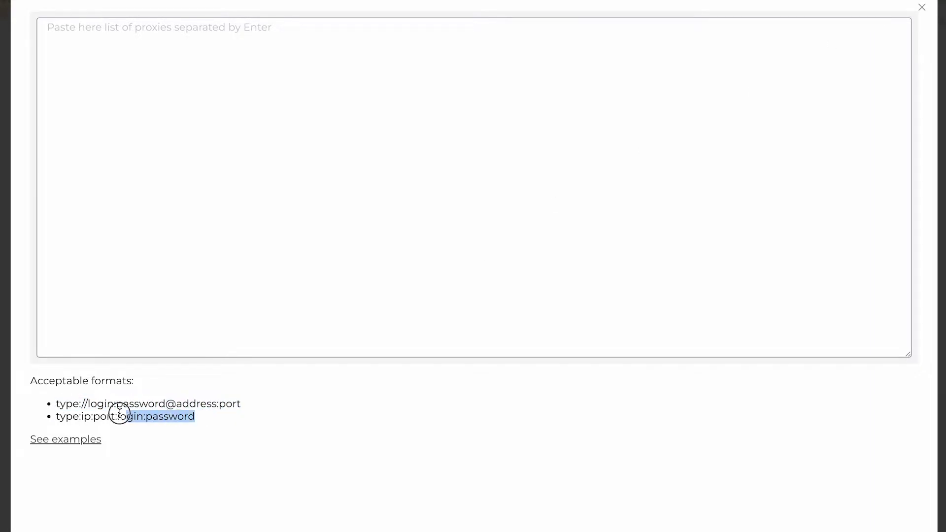
click(160, 412)
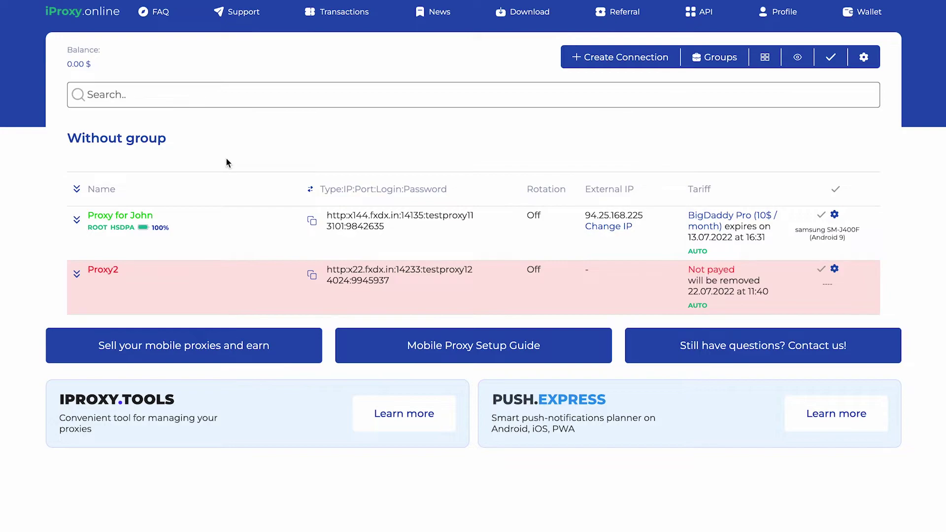
Step: Select the port 14135 proxy connection and download its credentials via Mass actions
click(821, 216)
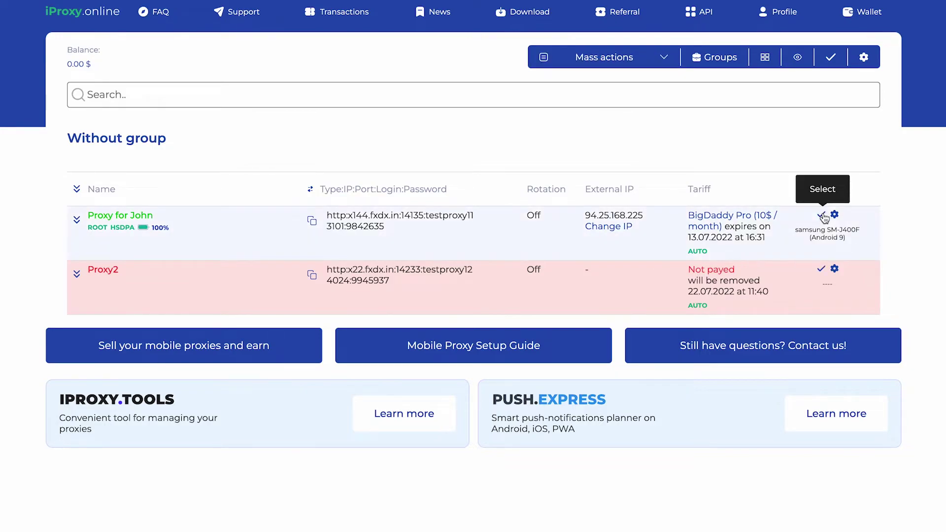
drag(425, 215, 403, 215)
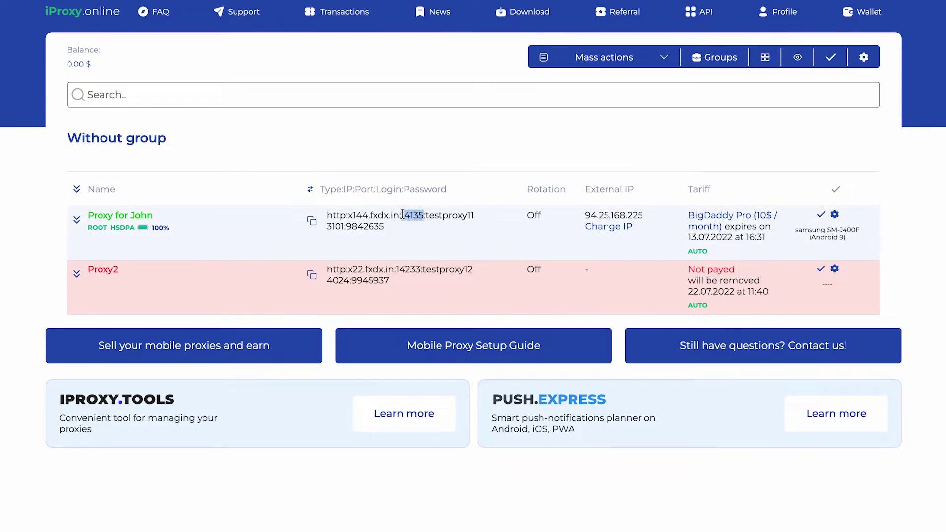
click(604, 57)
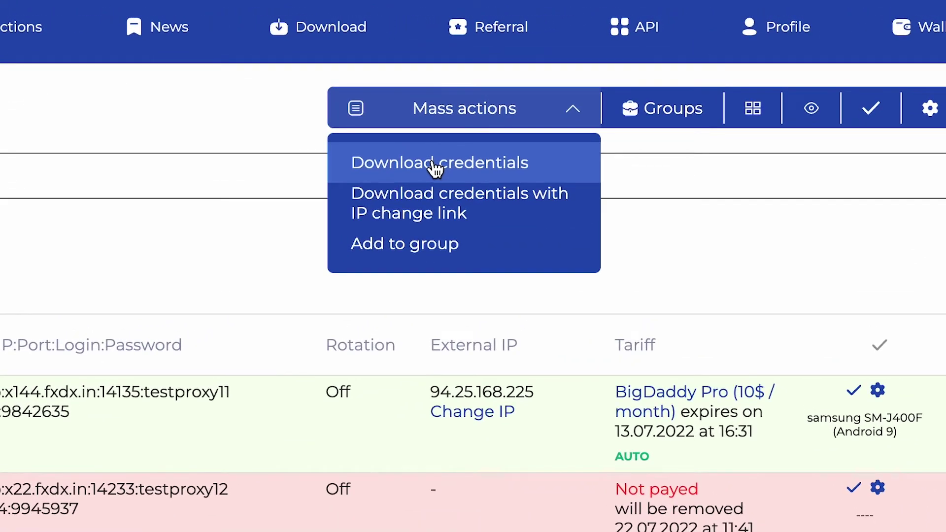
click(436, 169)
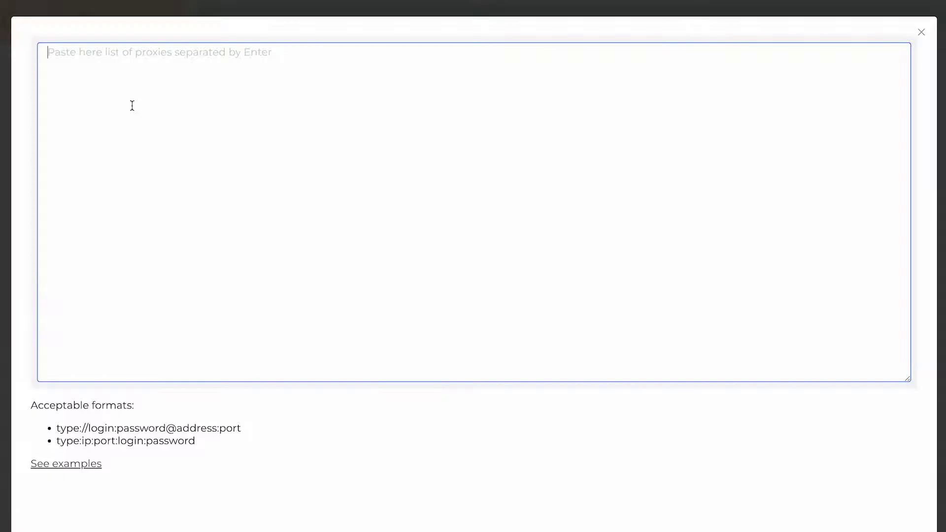
Step: Paste the downloaded proxy lines into the bulk-import box and add them
key(ctrl+v)
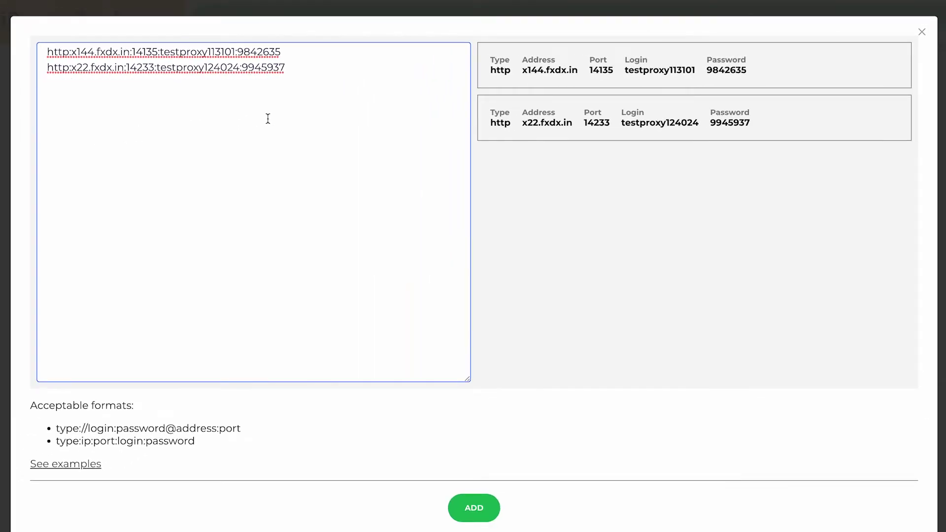
click(474, 508)
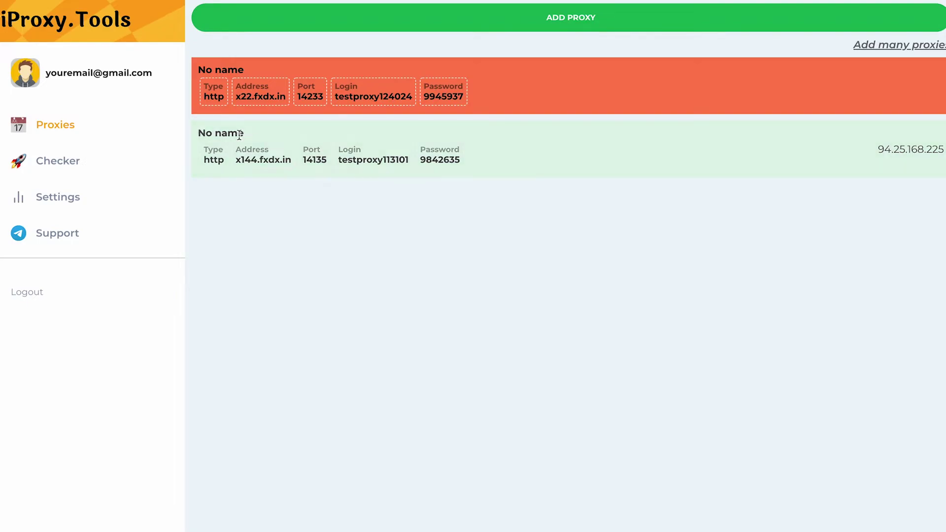
Step: In the x144.fxdx.in proxy's Update info, select the No name placeholder for renaming
click(244, 157)
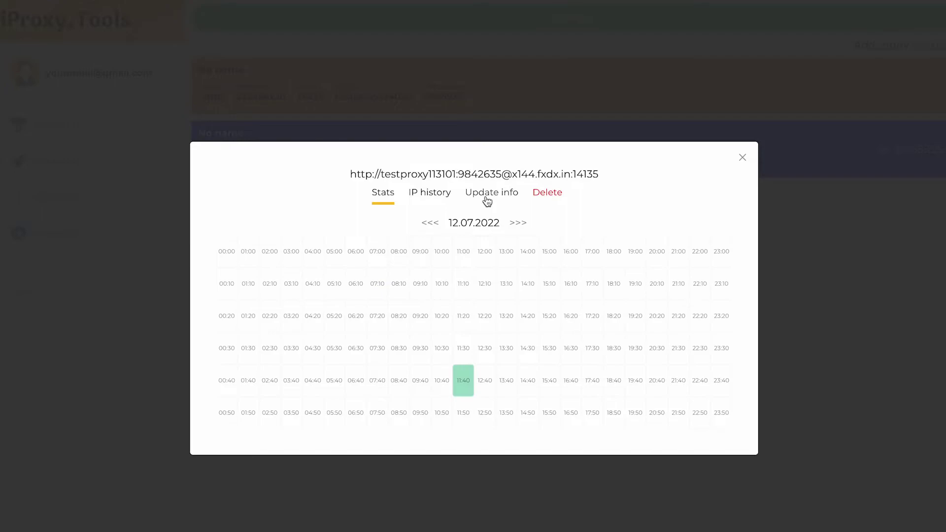
click(491, 193)
click(330, 119)
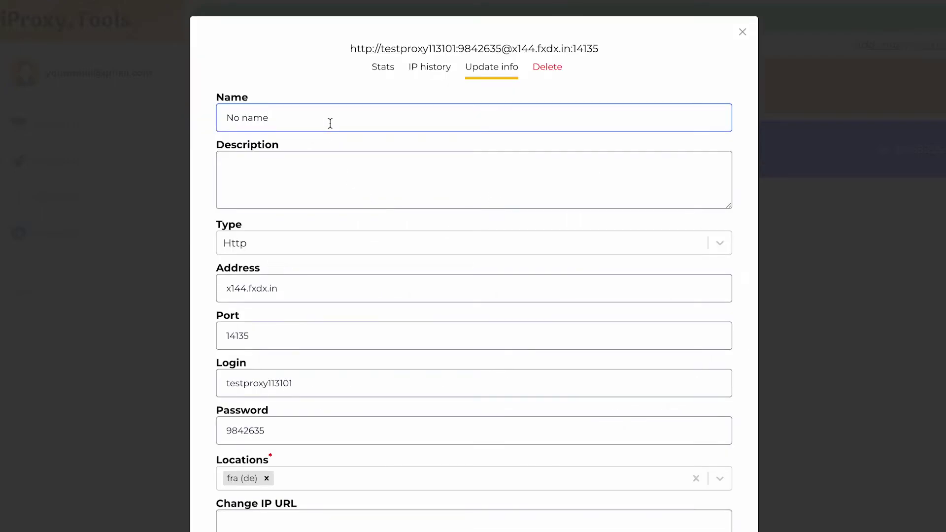
key(ctrl+a)
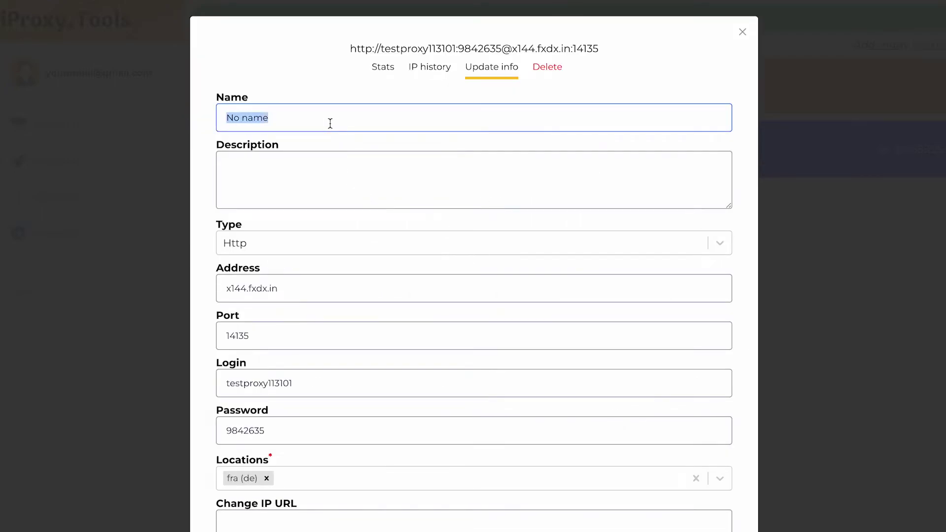
text(Proxy for John)
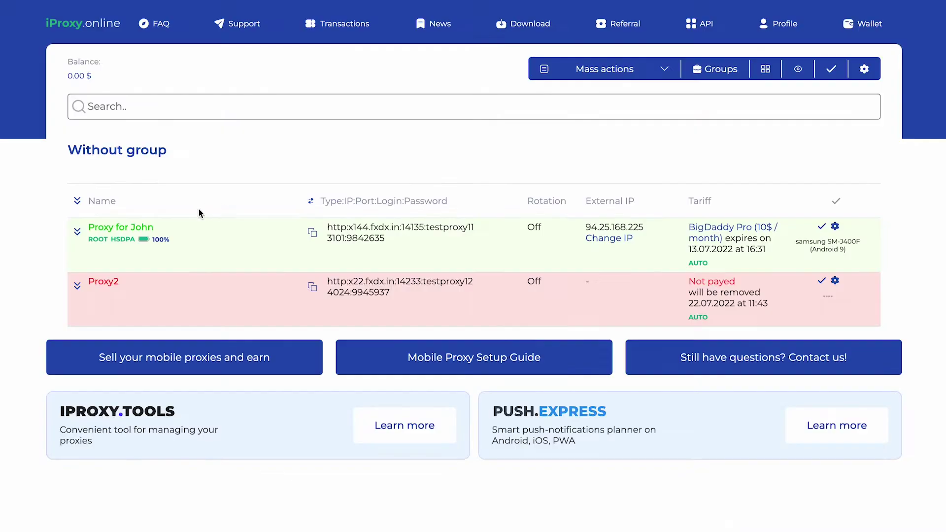
Step: Copy the URL from Proxy for John's Change IP address settings and save it as its Change IP URL
click(138, 226)
click(213, 226)
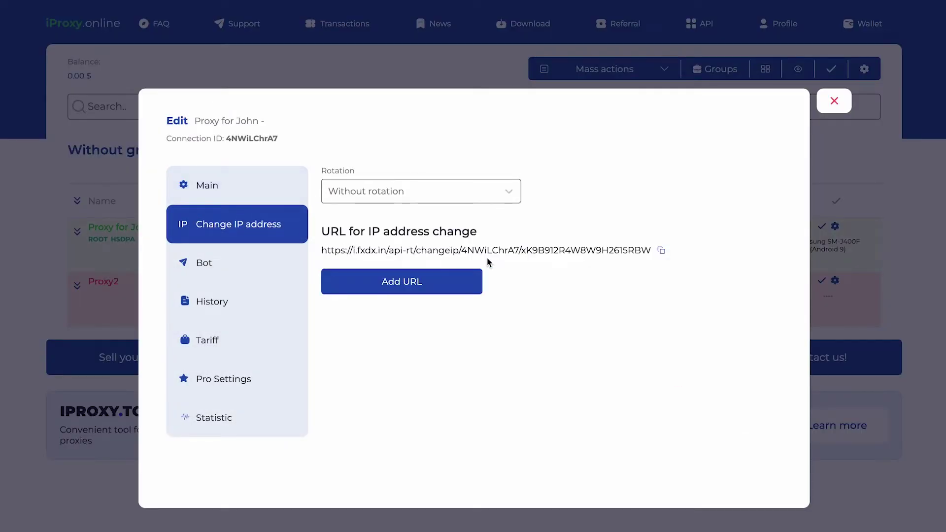
click(662, 250)
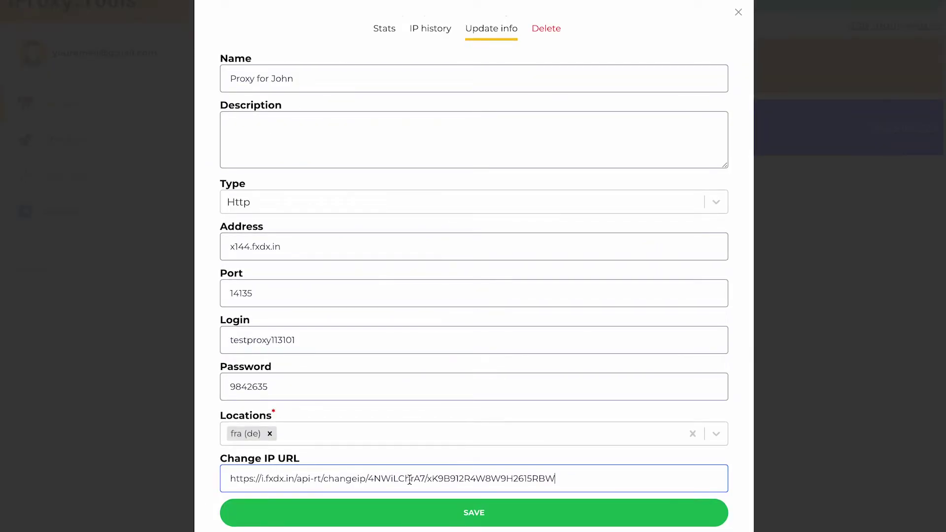
click(425, 512)
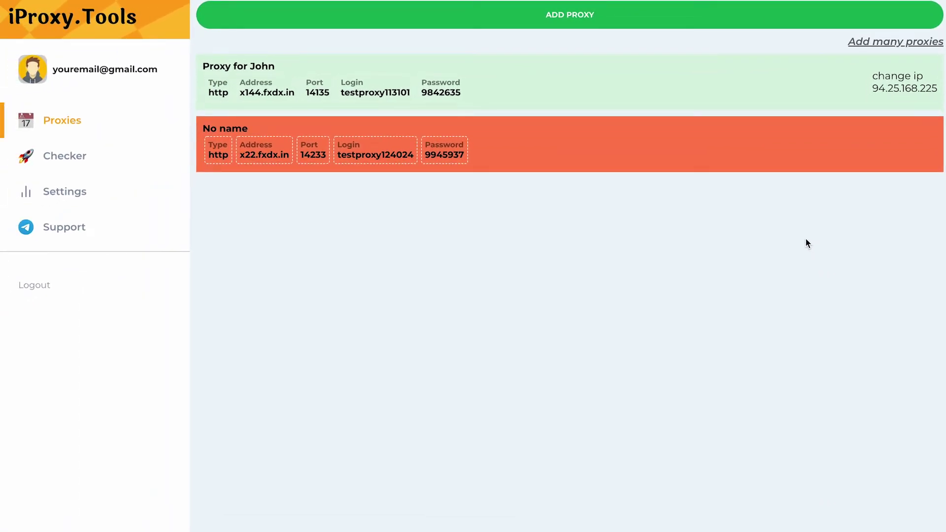
Step: Use the change ip link on Proxy for John's card to get IP 94.25.172.200
click(913, 80)
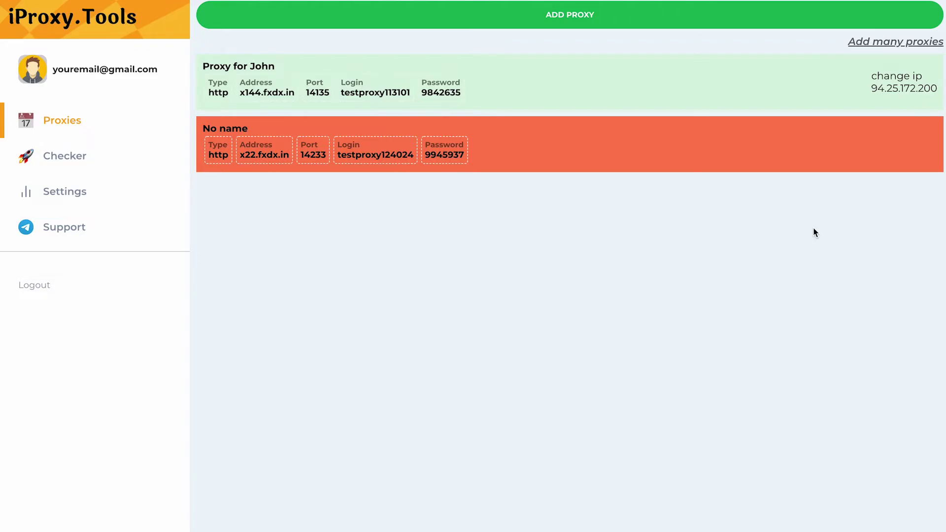
click(251, 85)
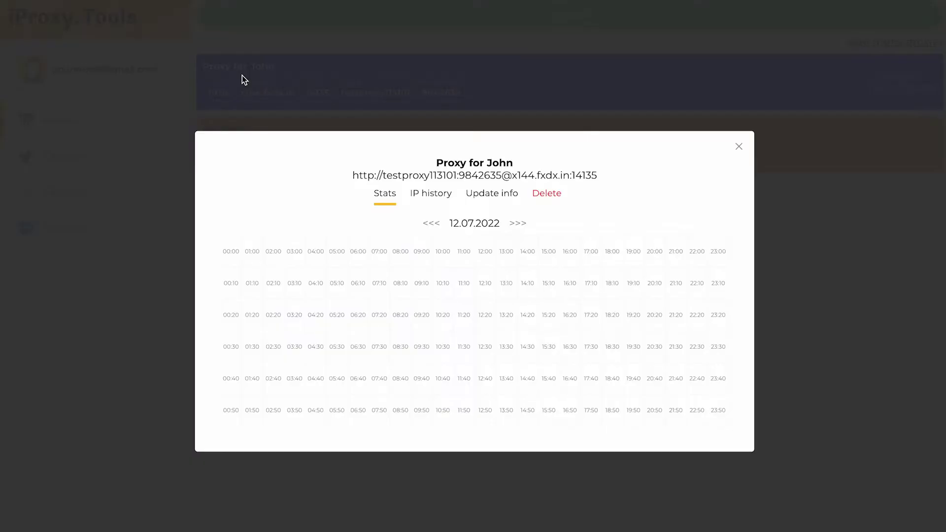
click(431, 194)
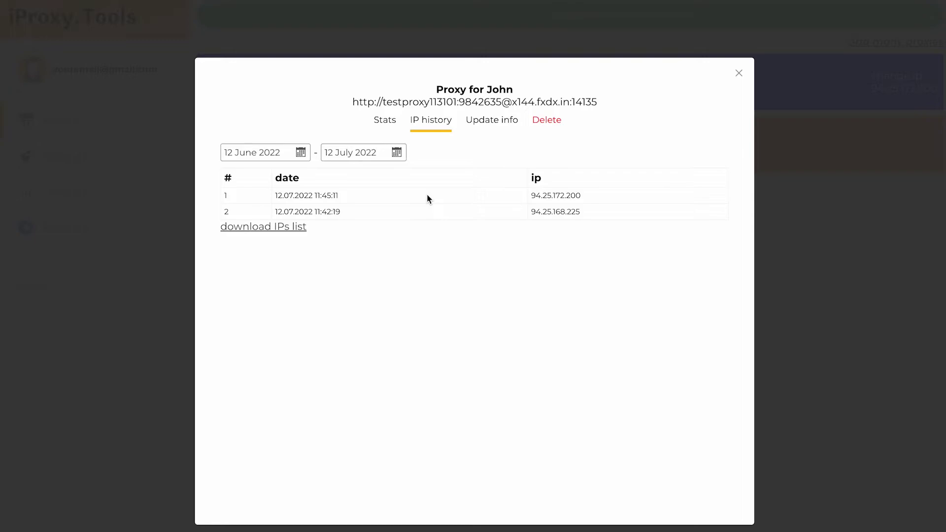
click(386, 122)
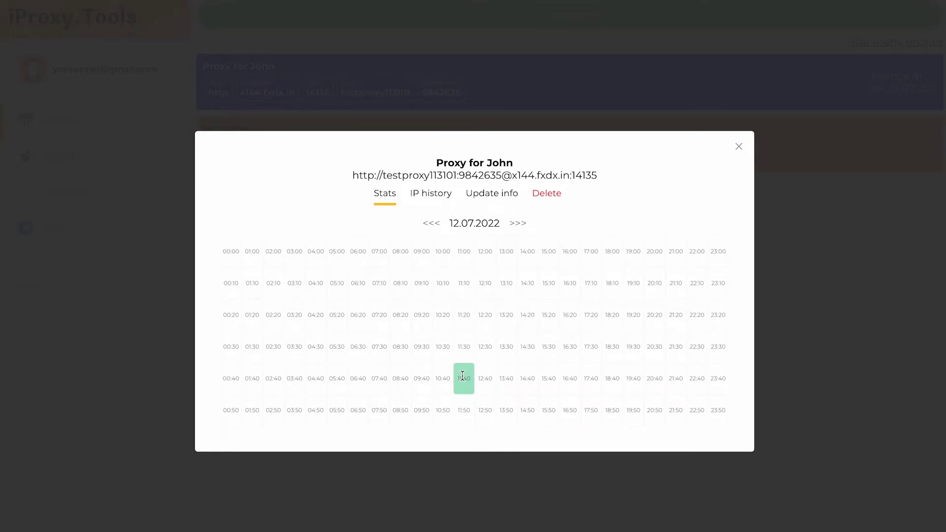
click(739, 147)
click(249, 154)
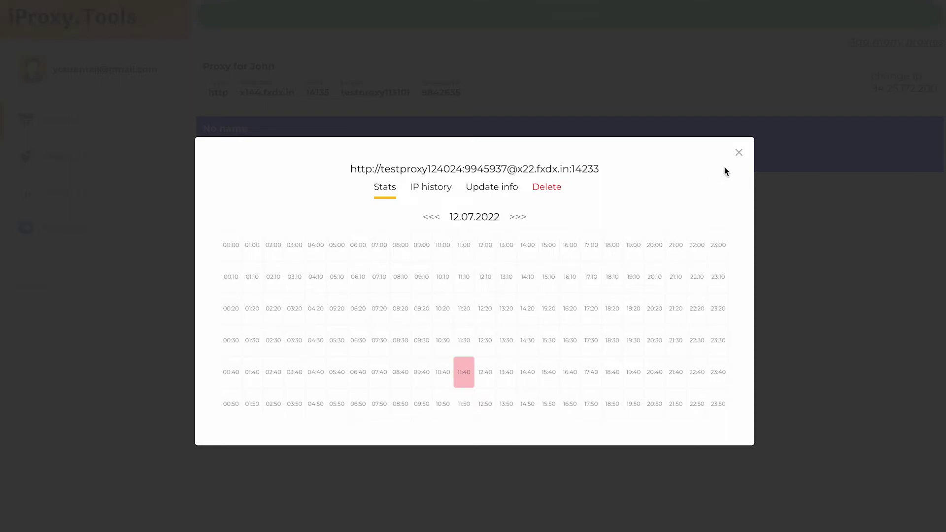
click(739, 153)
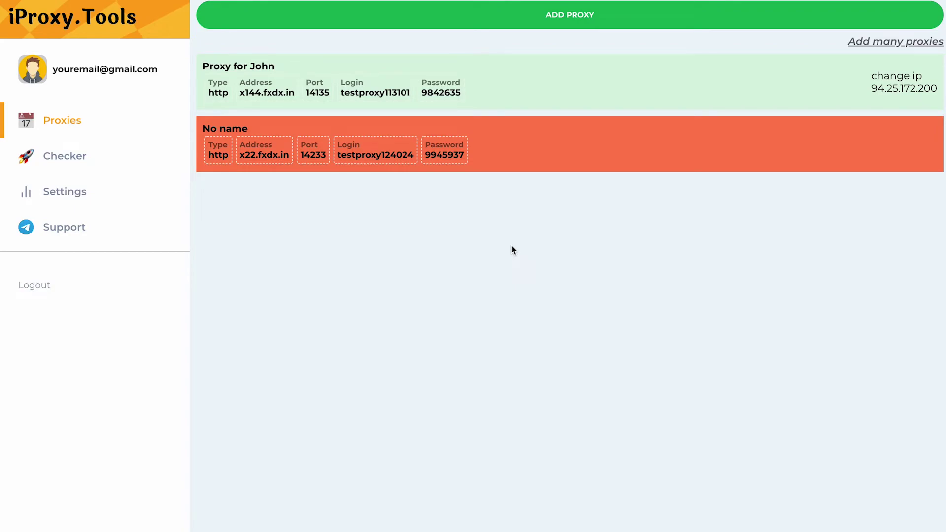
Step: Go to Settings > Notifications and follow the Telegram bot link
click(65, 192)
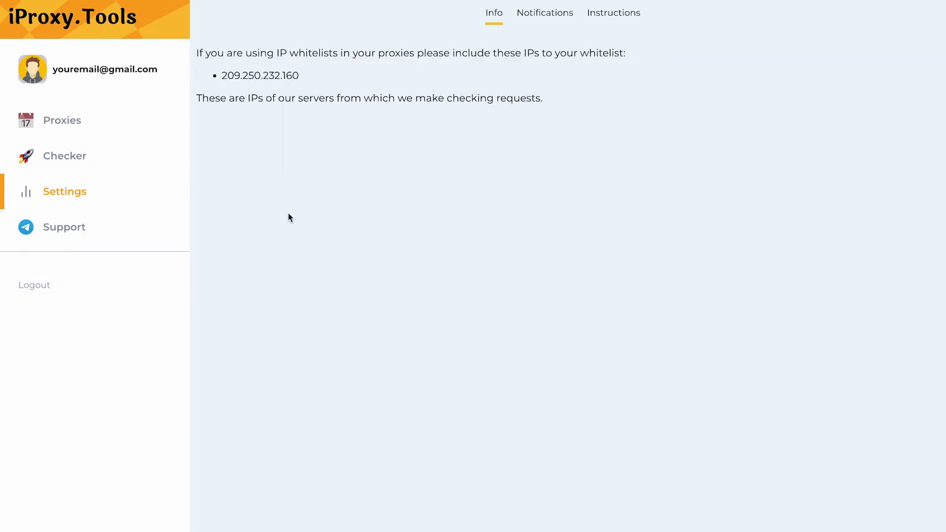
click(545, 13)
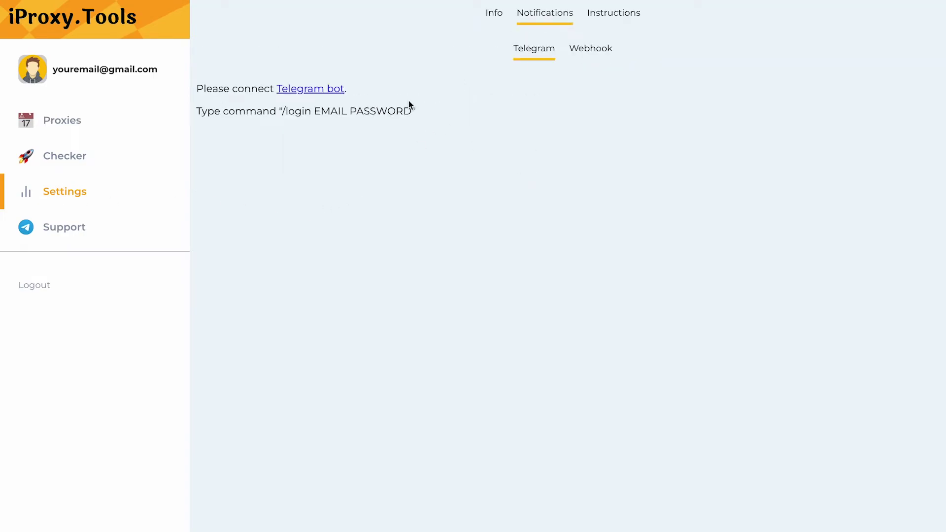
click(311, 89)
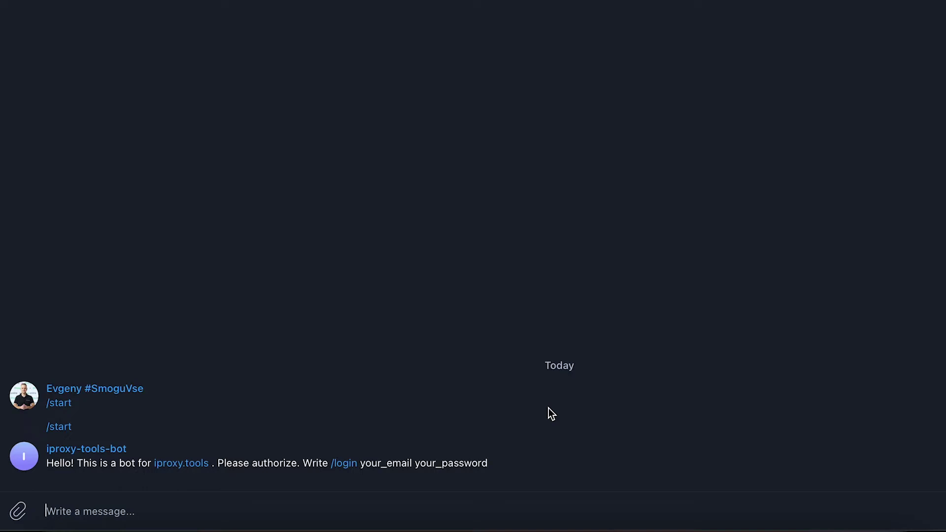
text(/logi)
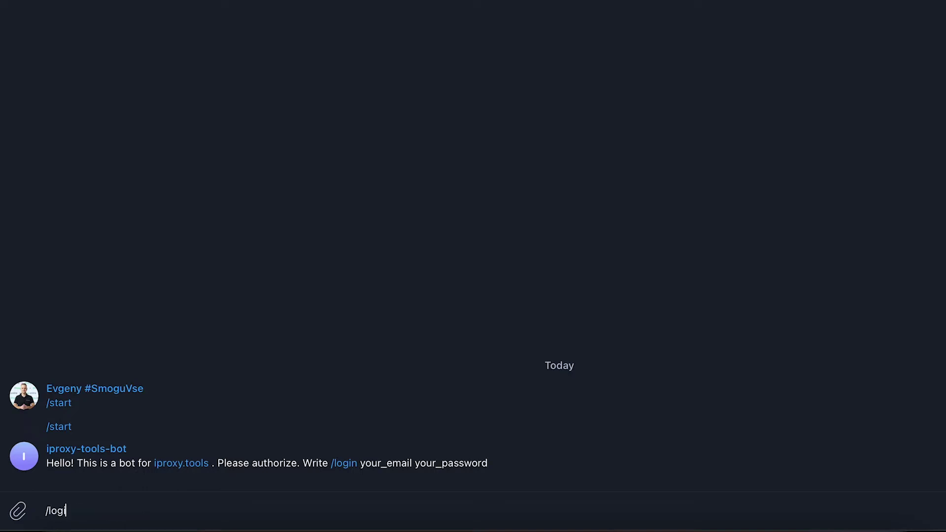
text(n youremail)
text(@gmail.com )
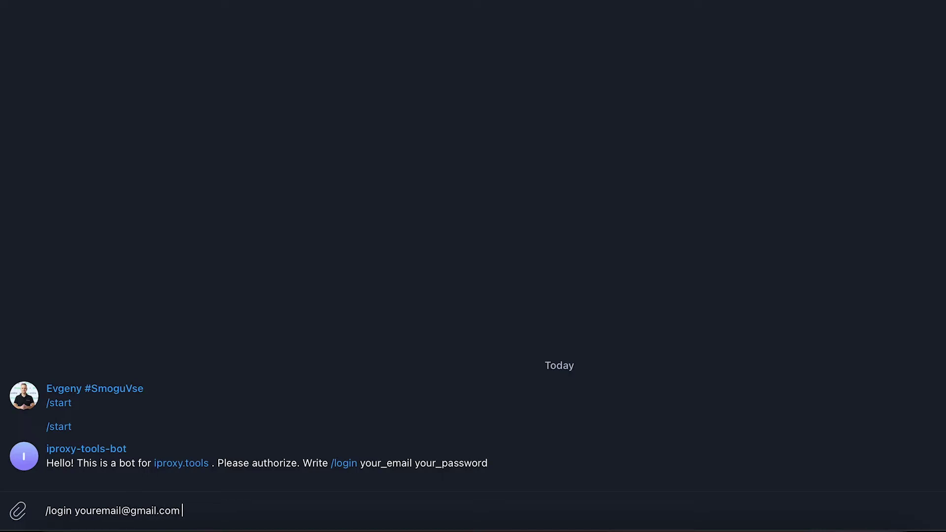
Step: Send iproxy-tools-bot the /login command with the account email and password
key(Return)
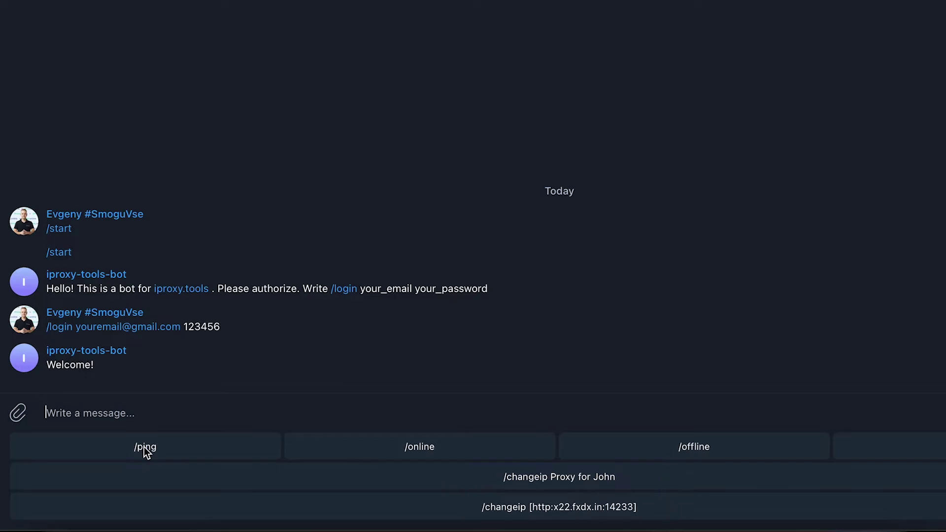
Step: Send /ping to the bot and highlight its reply's proxy names, IP 94.25.172.200 and last-seen time
click(144, 448)
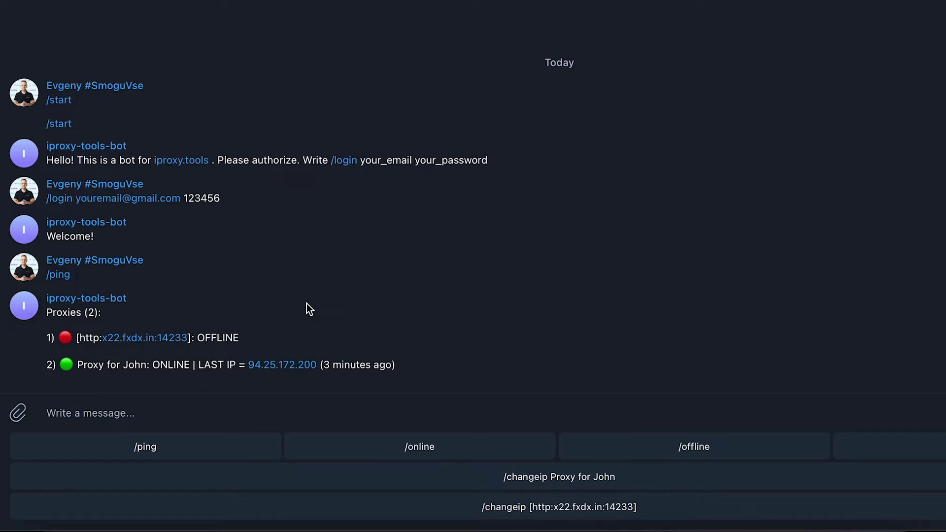
click(146, 365)
mouse_move(146, 364)
mouse_down()
mouse_move(63, 365)
mouse_move(190, 338)
mouse_up()
click(287, 342)
drag(318, 365, 250, 365)
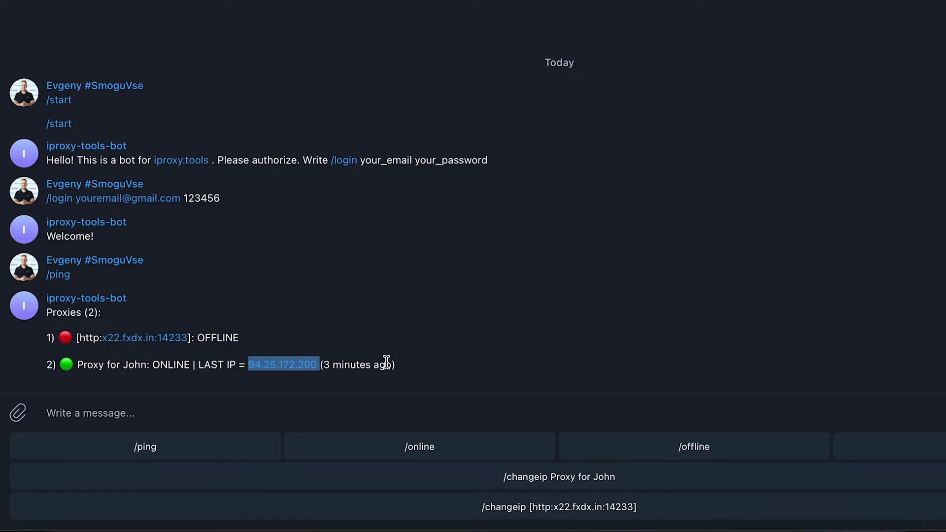
drag(390, 365, 324, 365)
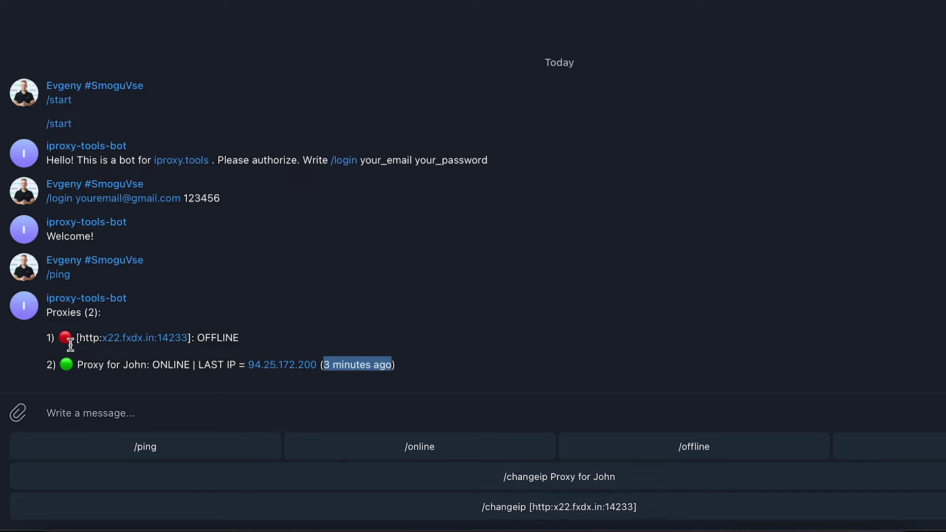
Step: Send '/changeip Proxy for John' and highlight the bot's reply with new IP 94.25.169.237
click(558, 476)
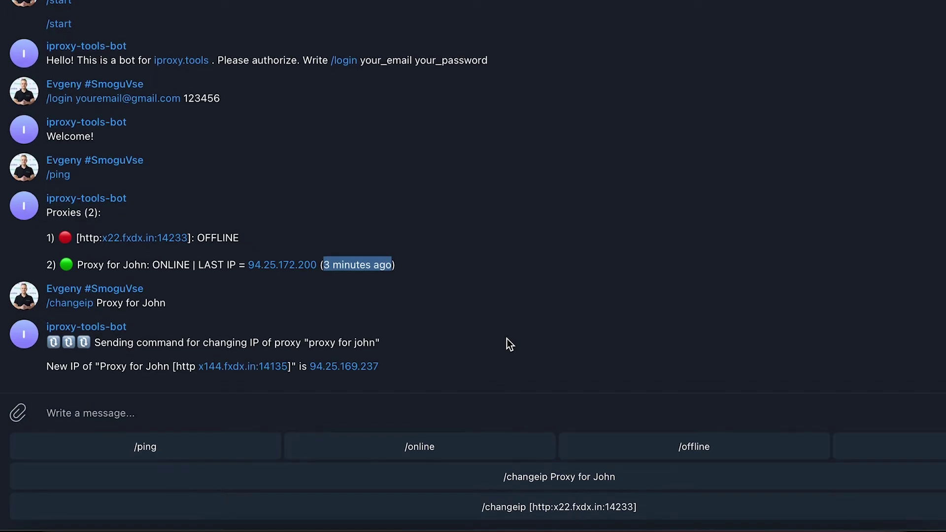
drag(378, 367, 35, 366)
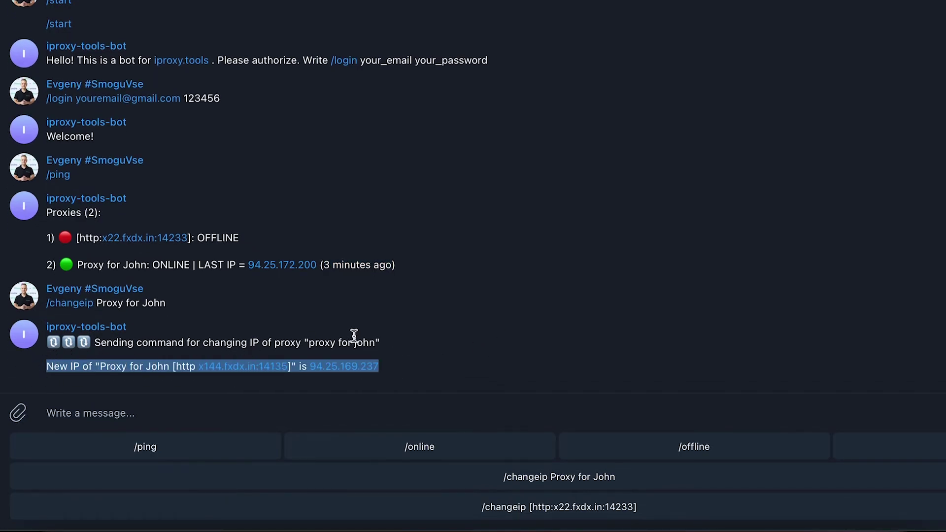
click(403, 362)
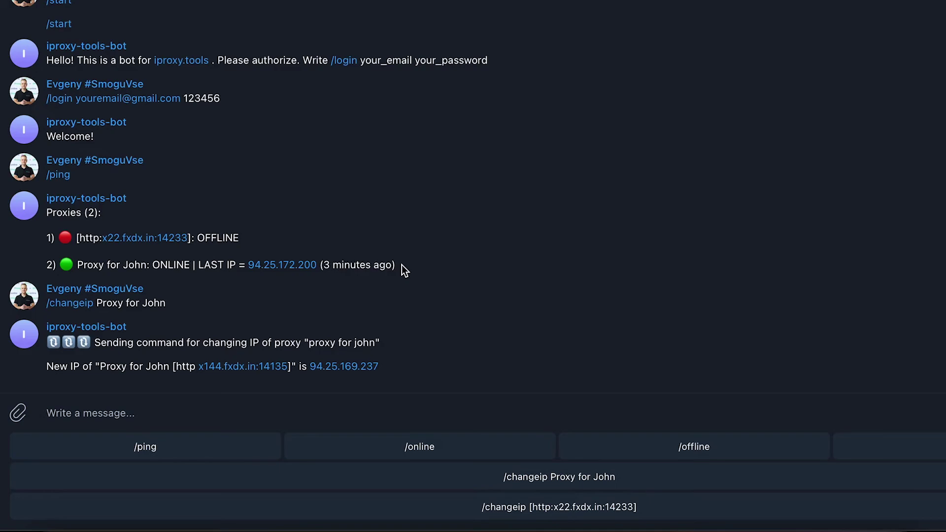
Step: Highlight Proxy for John's ONLINE status line and the bot's 'gone OFFLINE' alert
drag(402, 265, 67, 265)
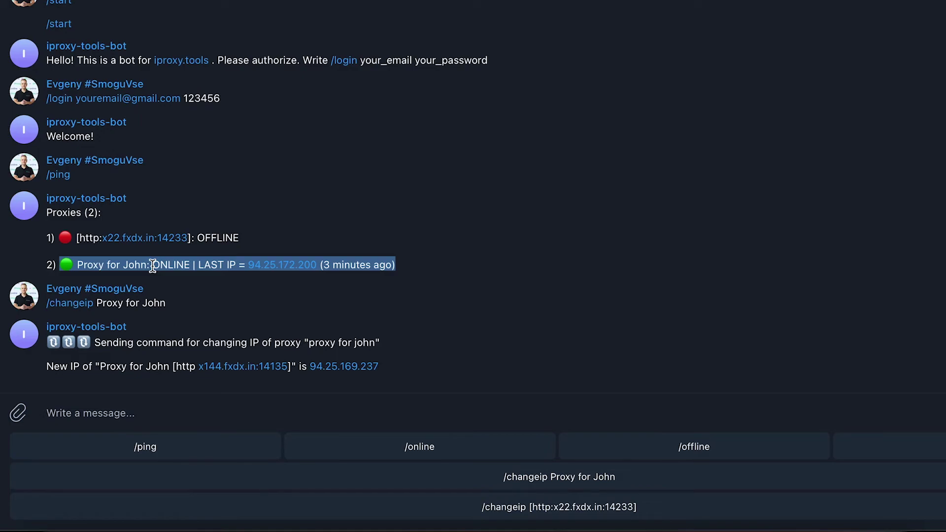
drag(369, 366, 24, 361)
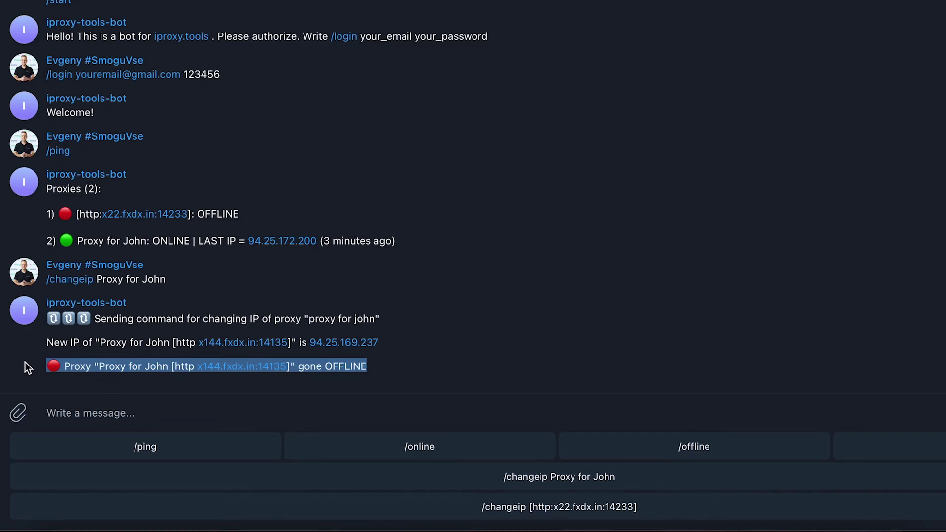
click(389, 361)
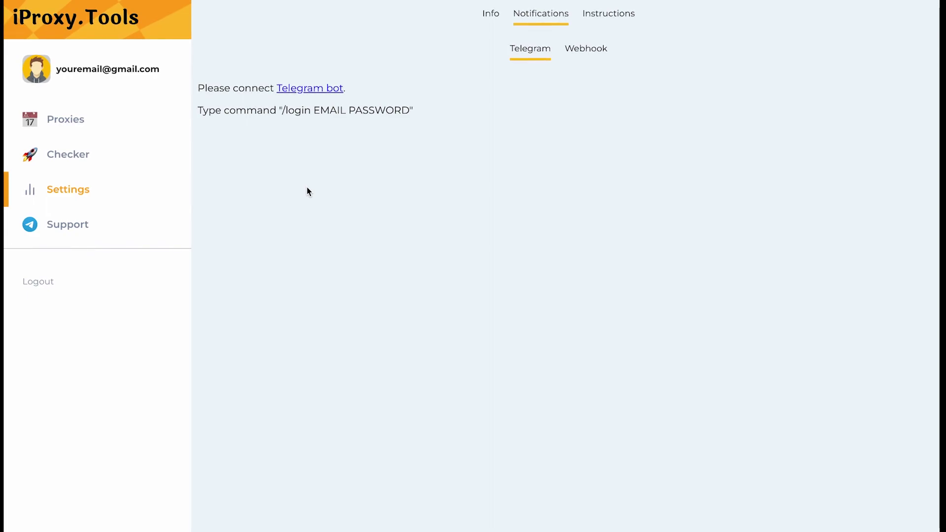
Step: Go to the Checker page from the sidebar
click(98, 153)
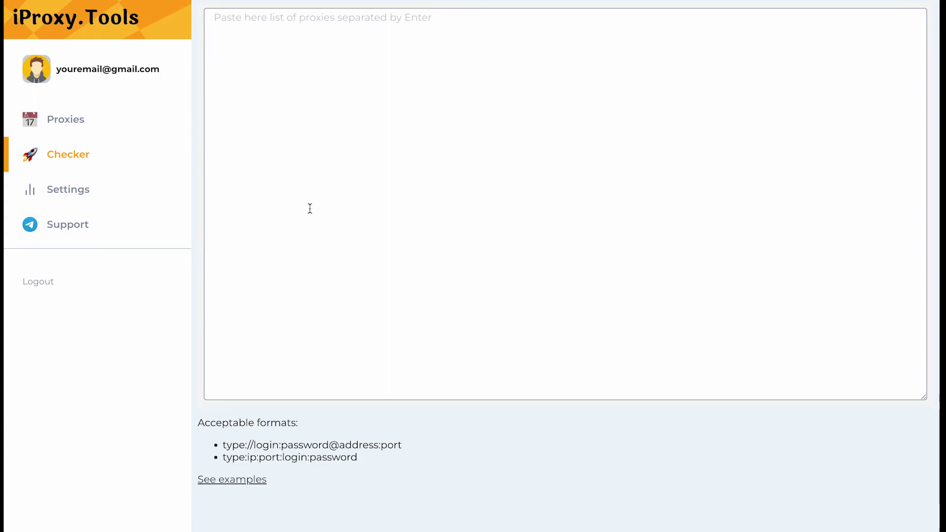
Step: Paste the x144.fxdx.in and x22.fxdx.in proxy lines and run the check
click(368, 189)
key(ctrl+v)
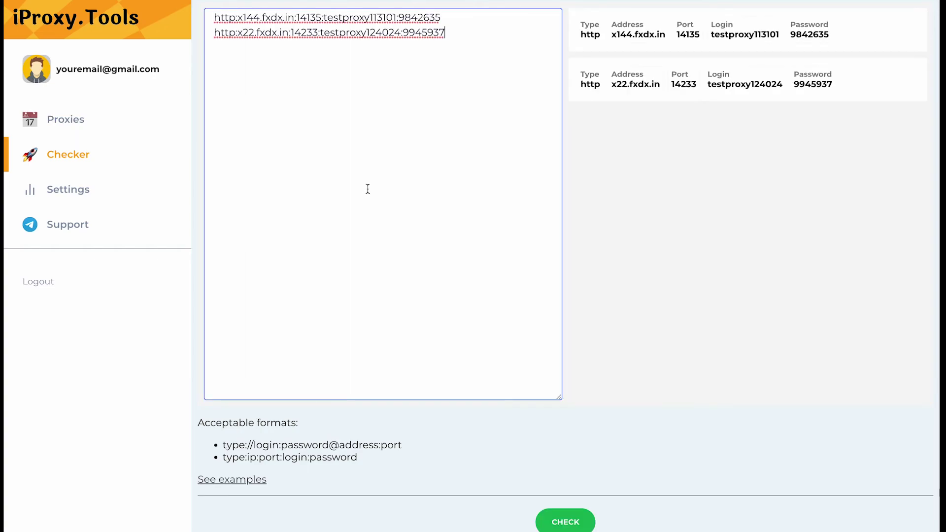
click(565, 521)
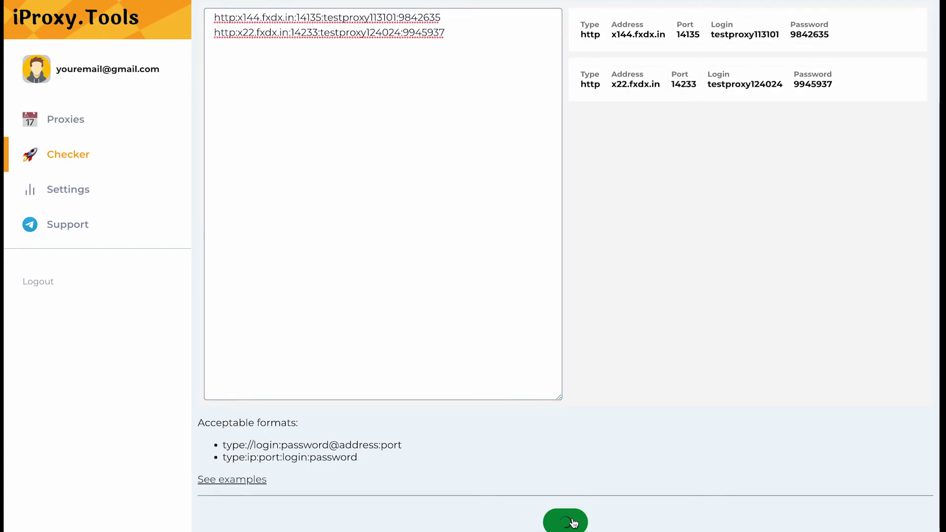